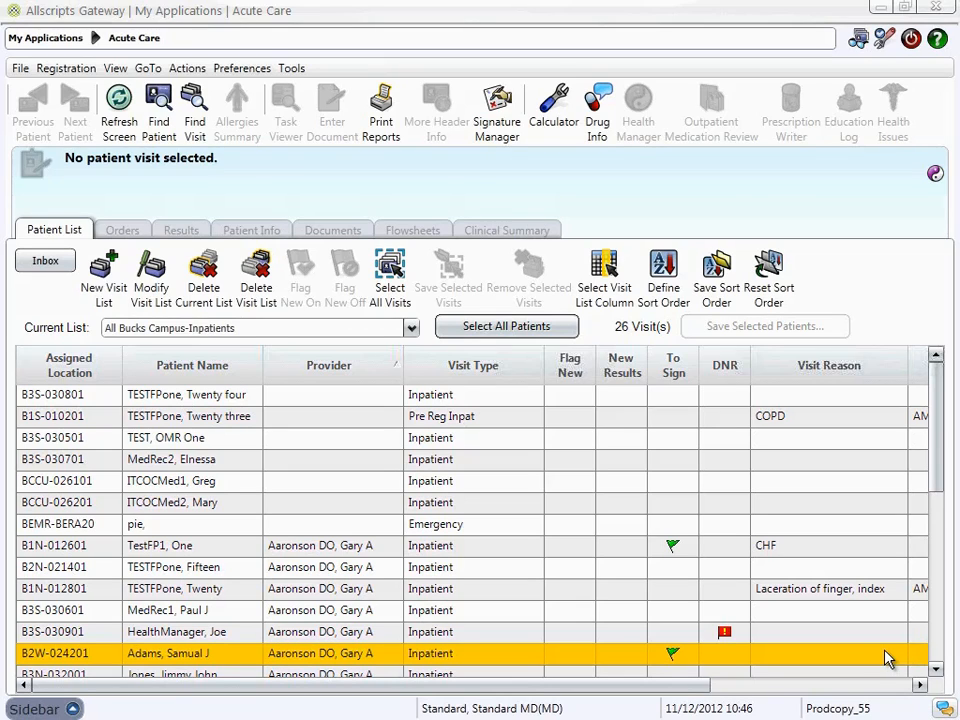
Start a new visit list that includes patients where you are a provider in any role
click(872, 636)
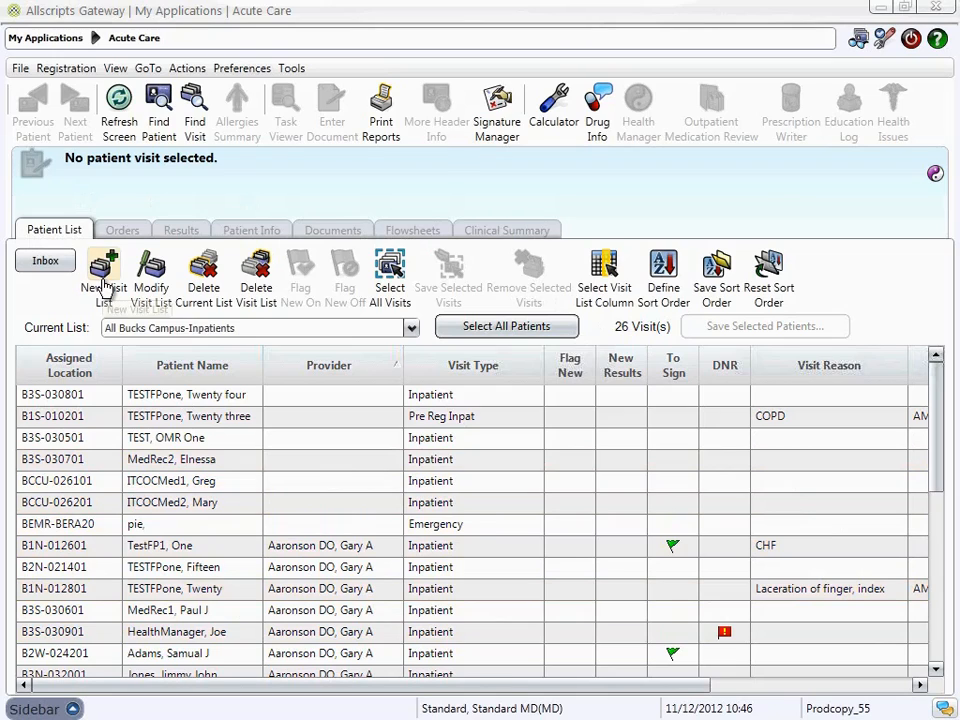
click(104, 286)
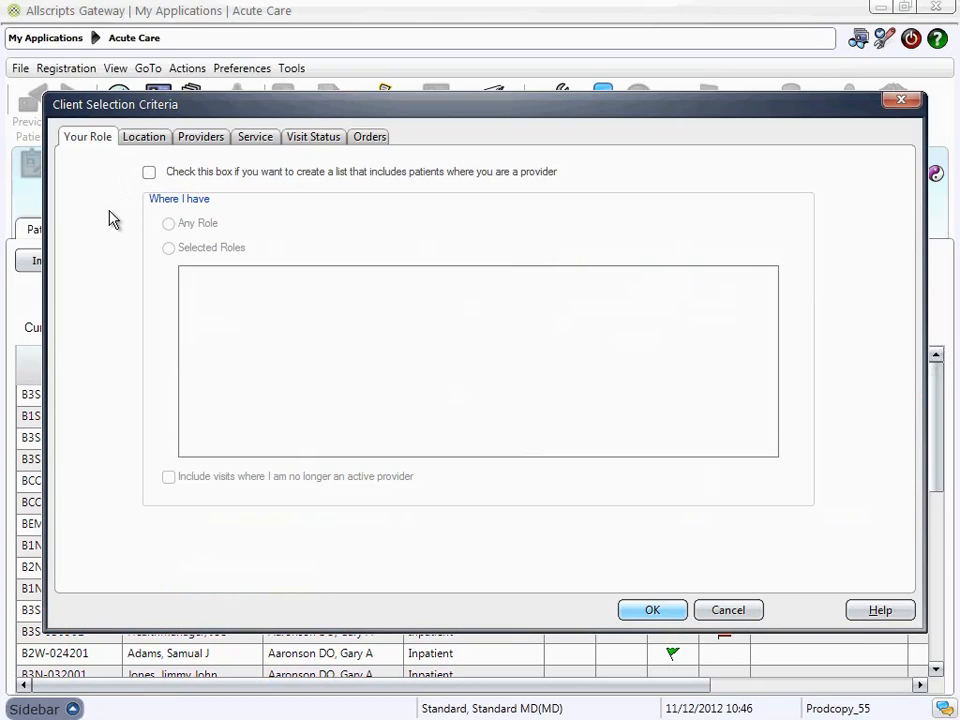
click(150, 174)
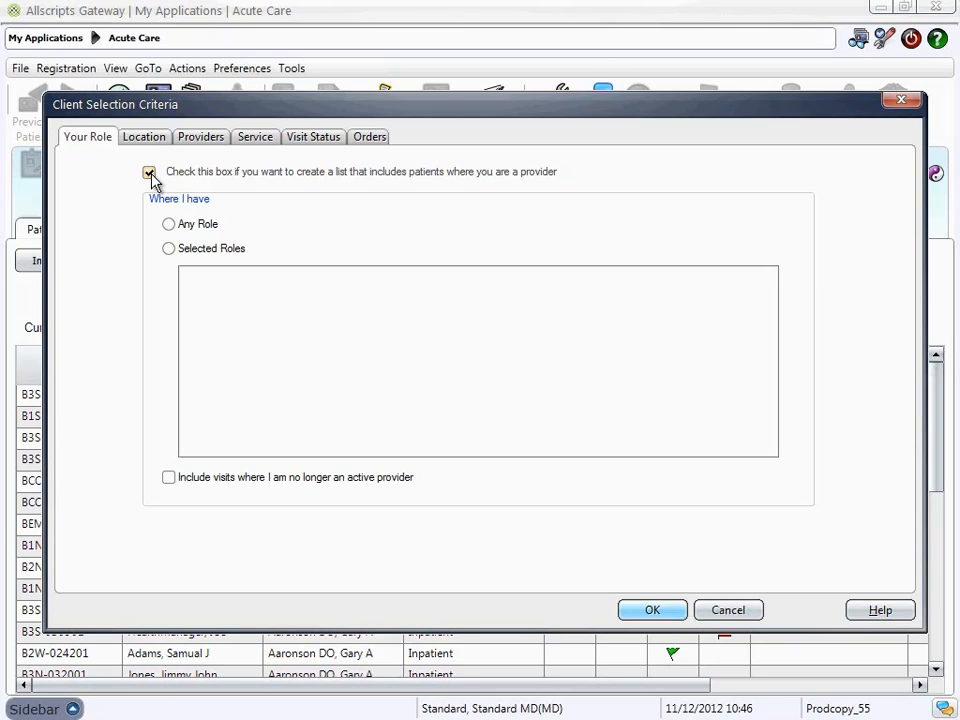
click(170, 226)
click(170, 250)
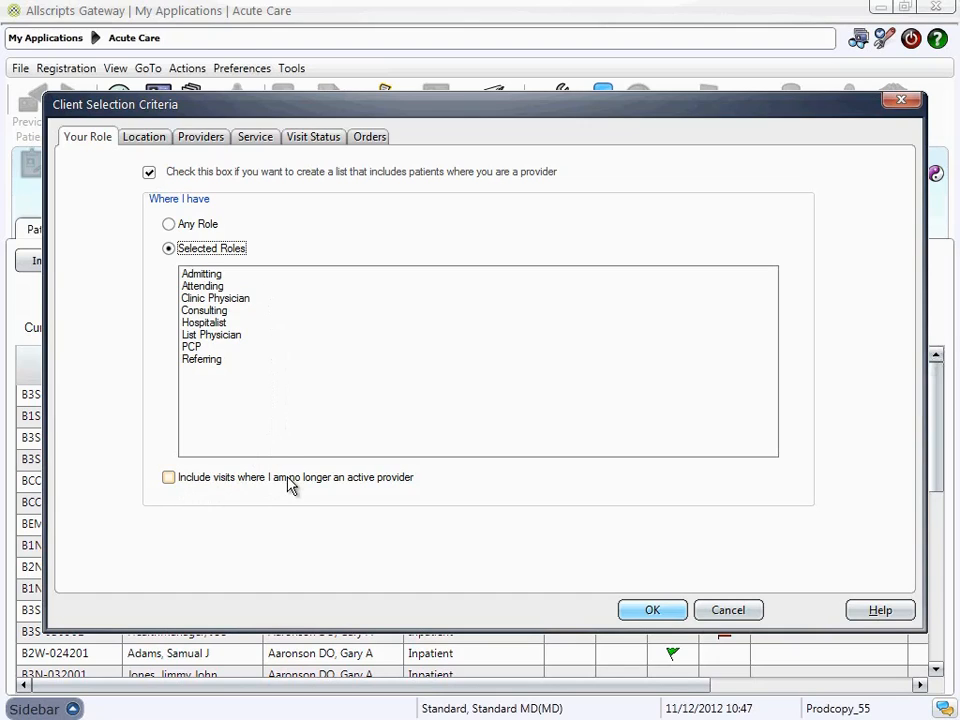
click(170, 228)
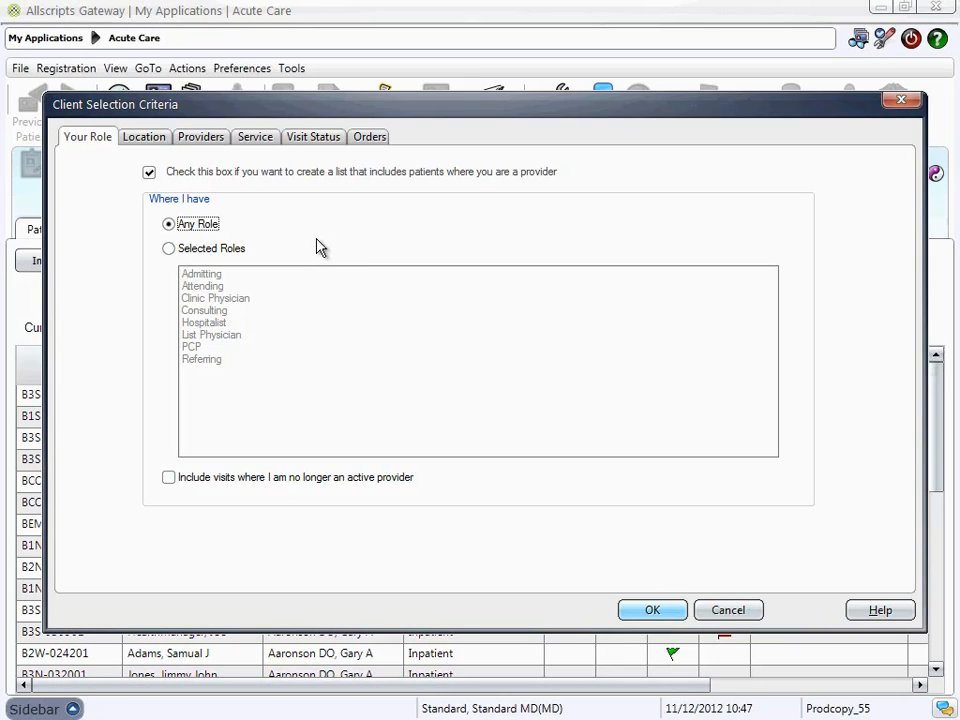
Restrict the list to selected locations only and add TC-Inpatient from the Torresdale Campus
click(150, 138)
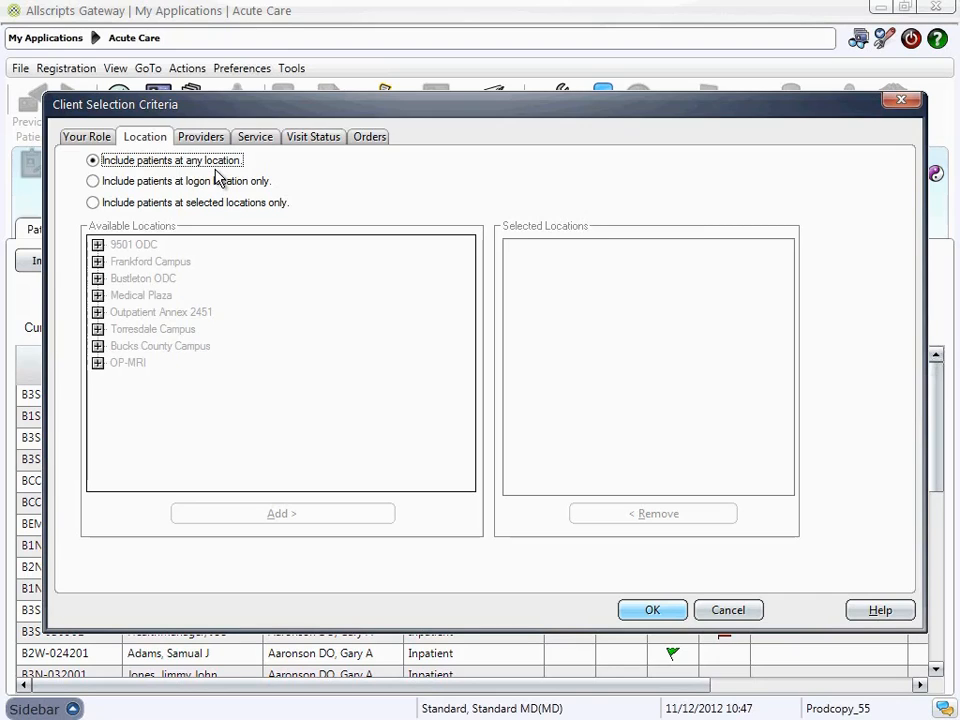
click(94, 203)
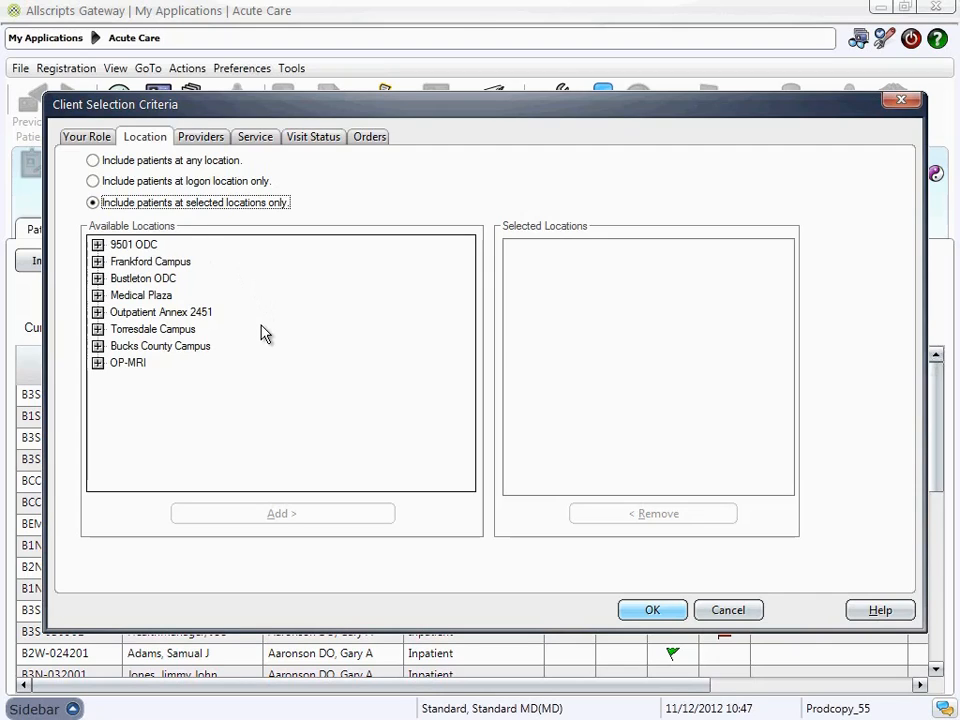
click(98, 330)
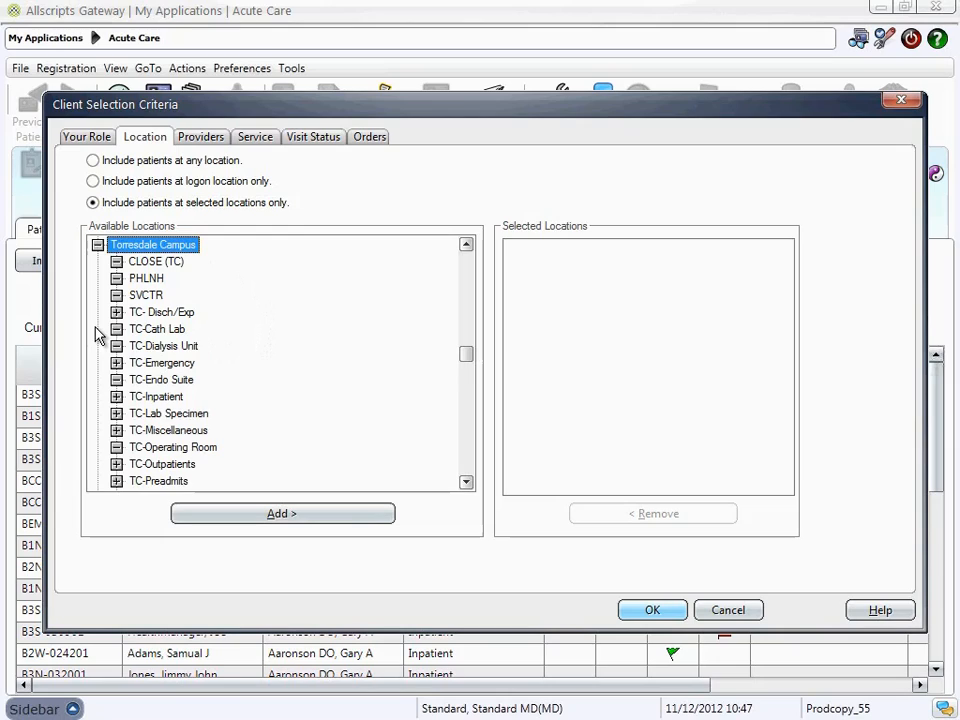
click(156, 399)
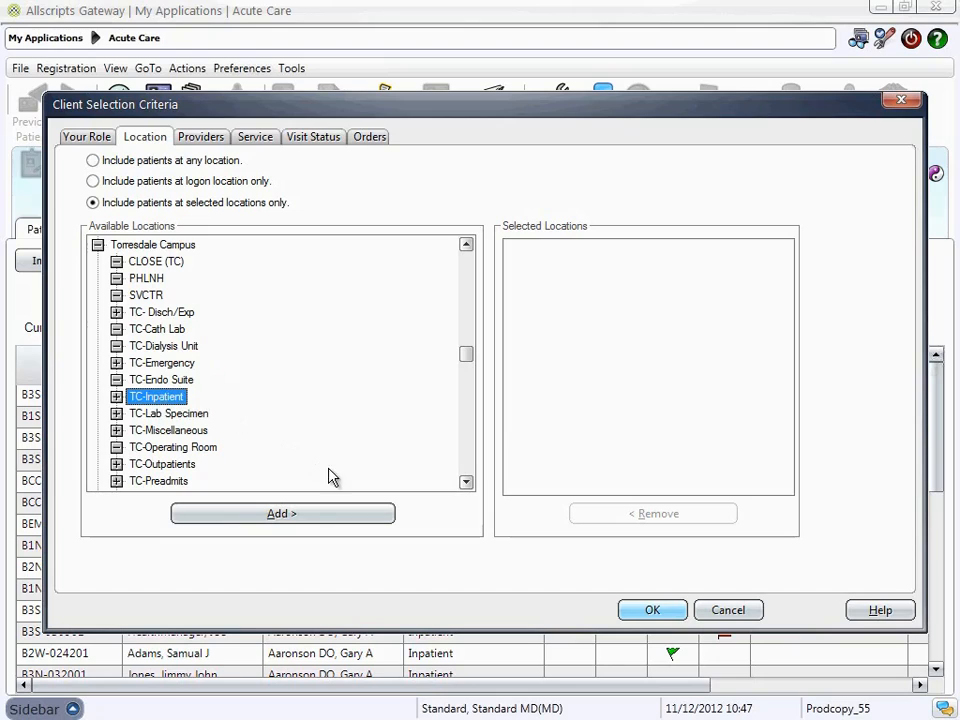
click(297, 518)
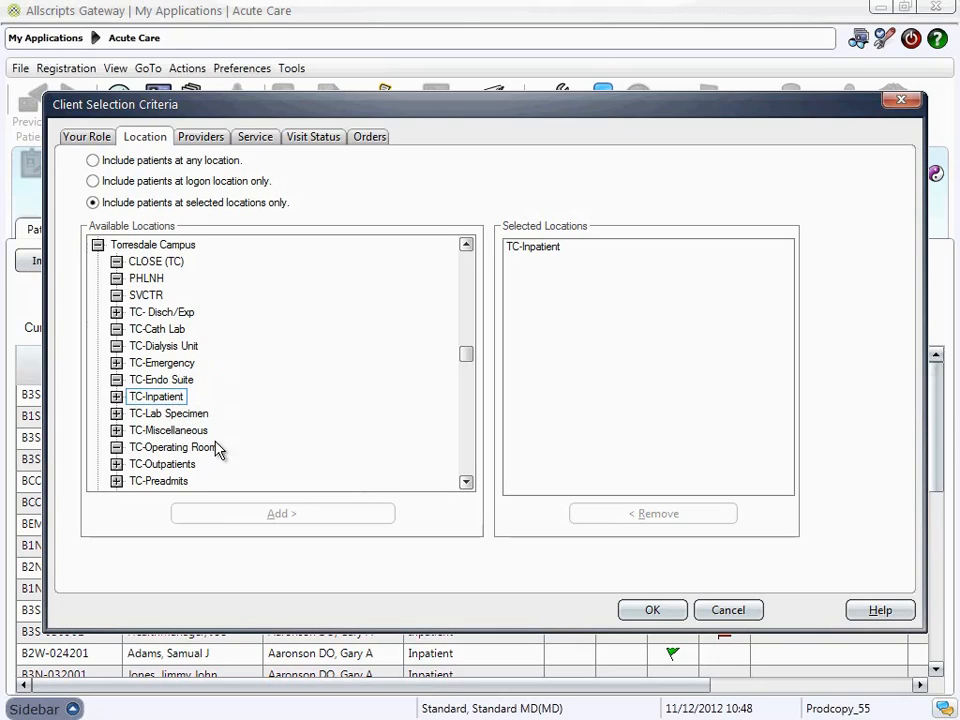
Search the providers by the physician's last name and add the matching non-staff physician with role ANY
click(209, 140)
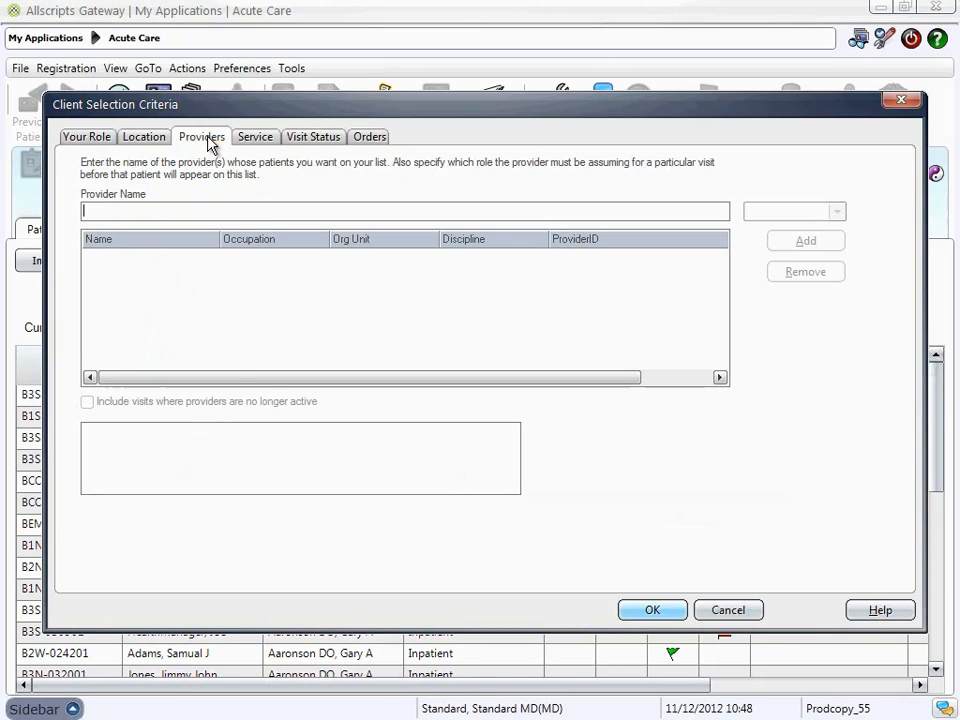
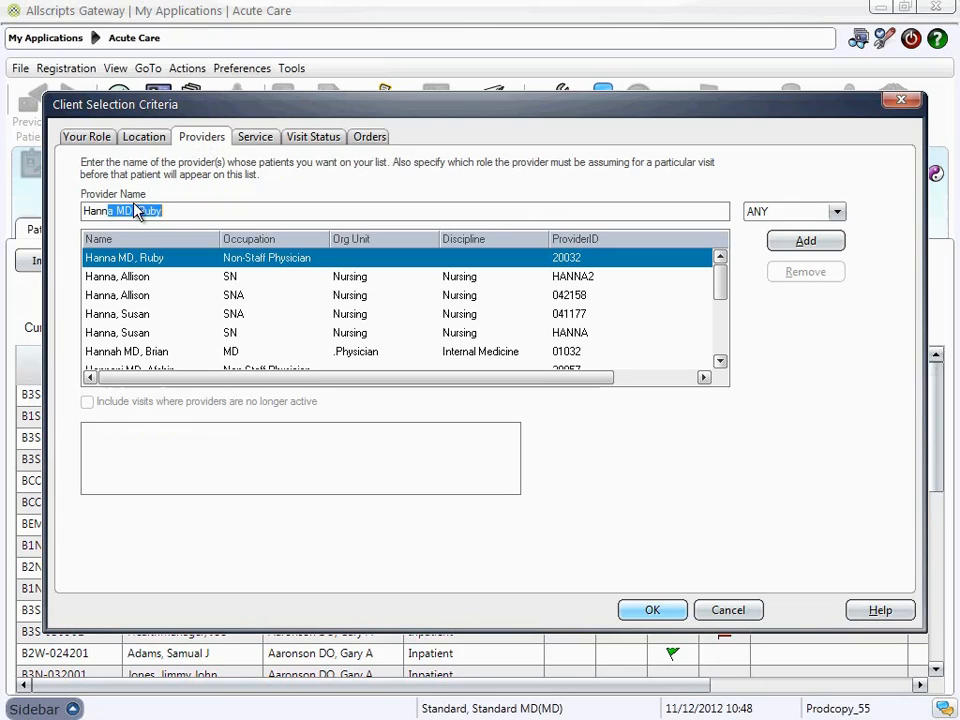
click(175, 262)
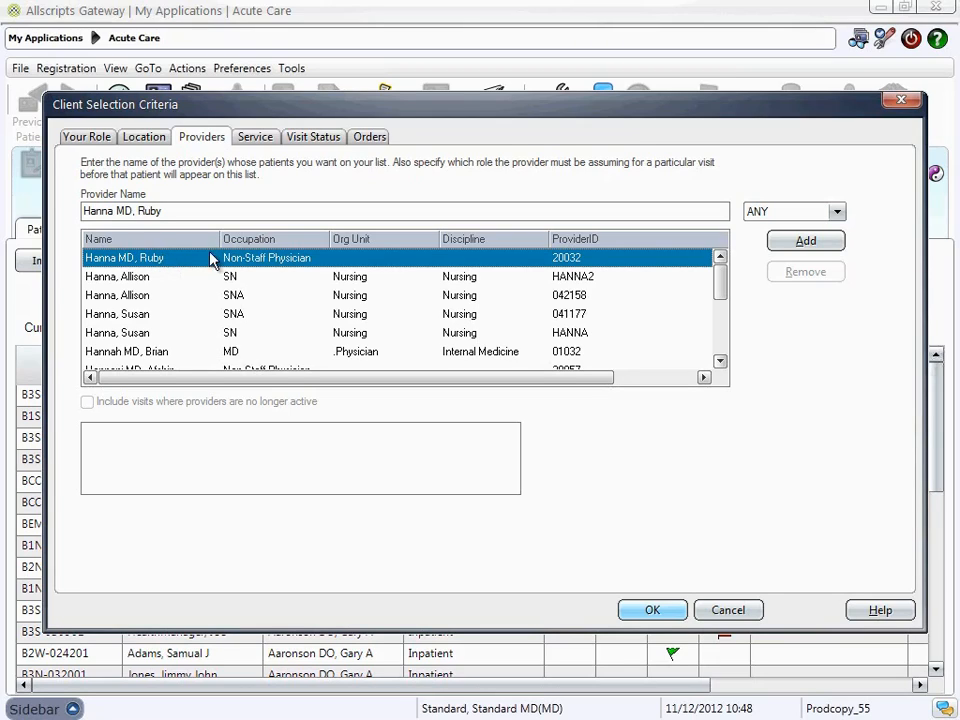
click(780, 247)
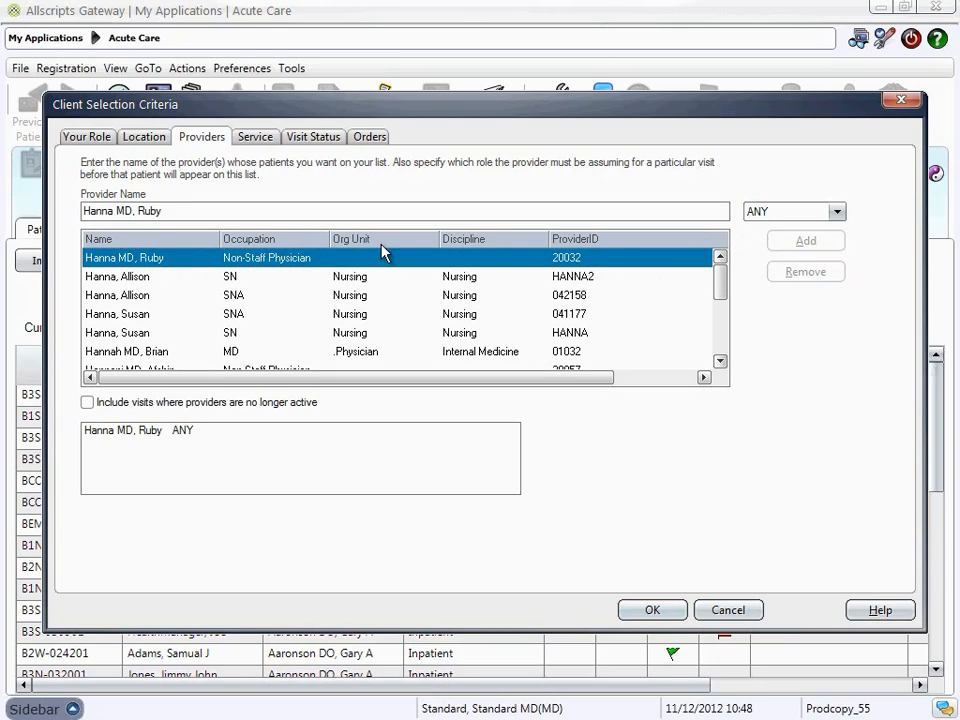
Add XTRAUMA SERVICE to the list's providers with role ANY
drag(167, 210, 26, 204)
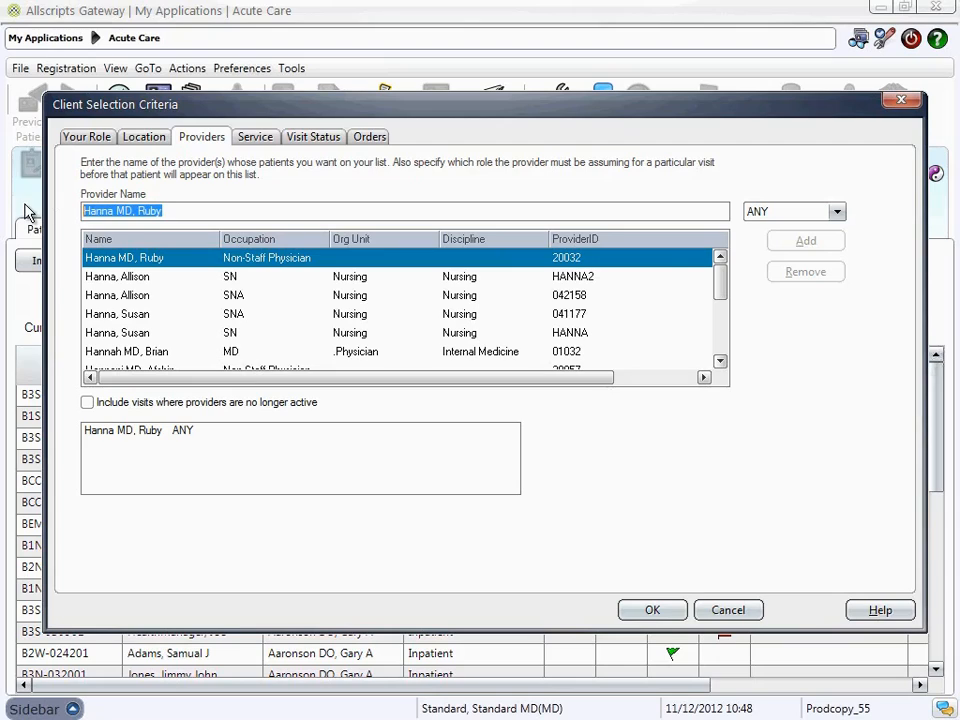
text(xtra)
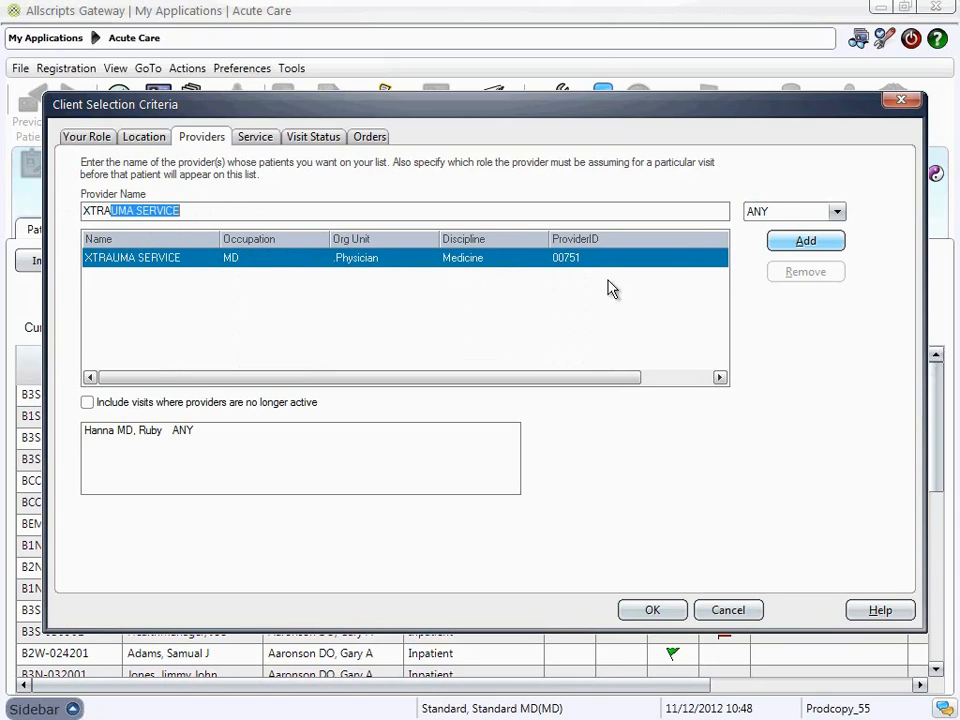
click(790, 245)
click(837, 214)
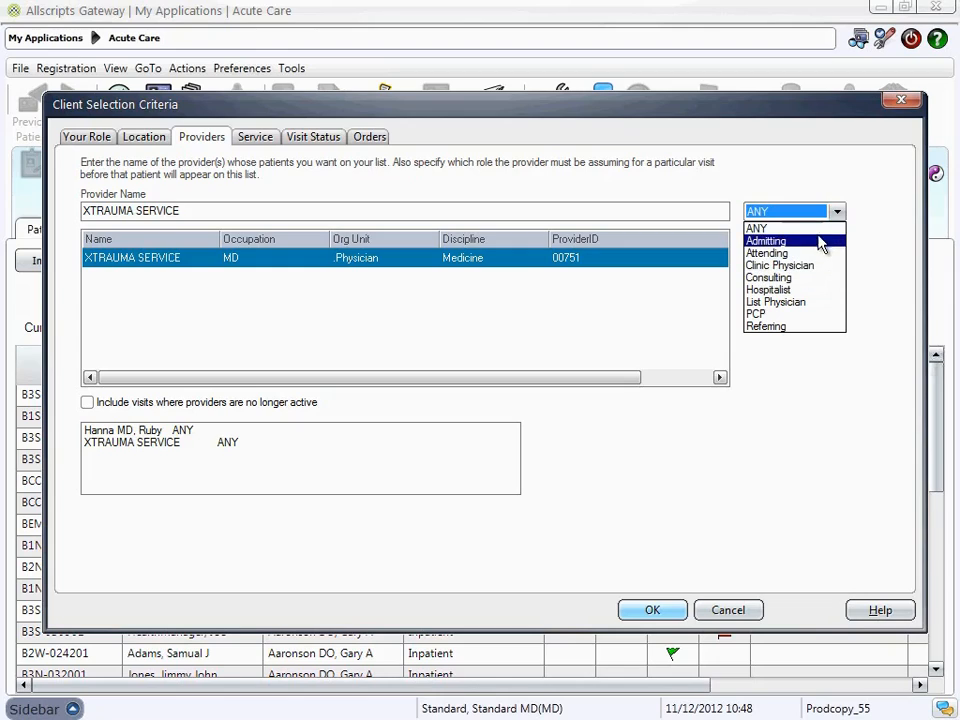
click(816, 230)
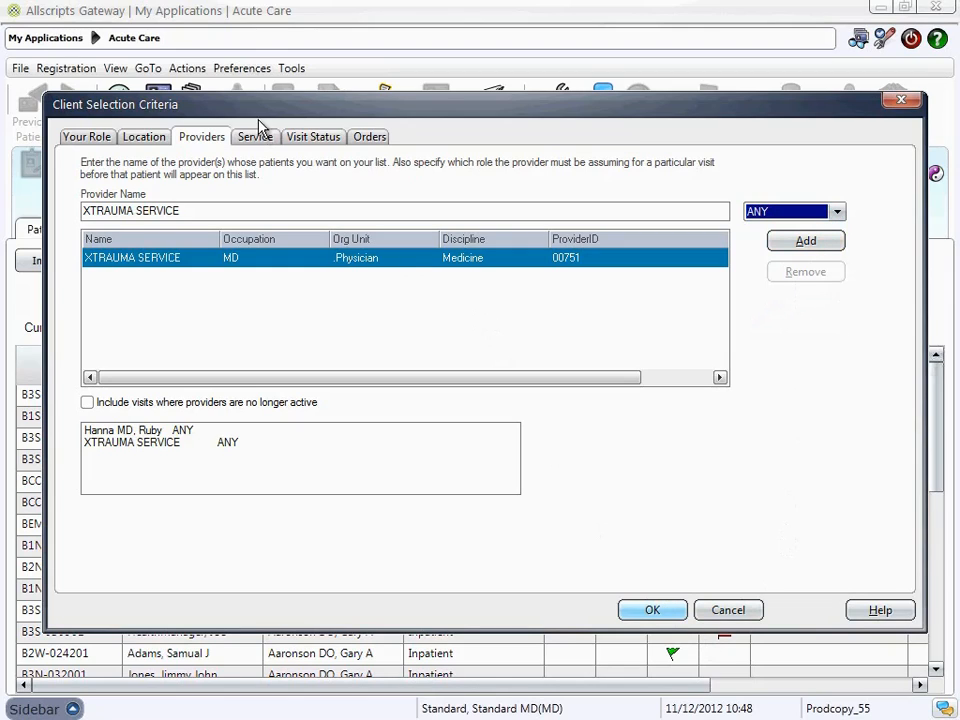
click(317, 140)
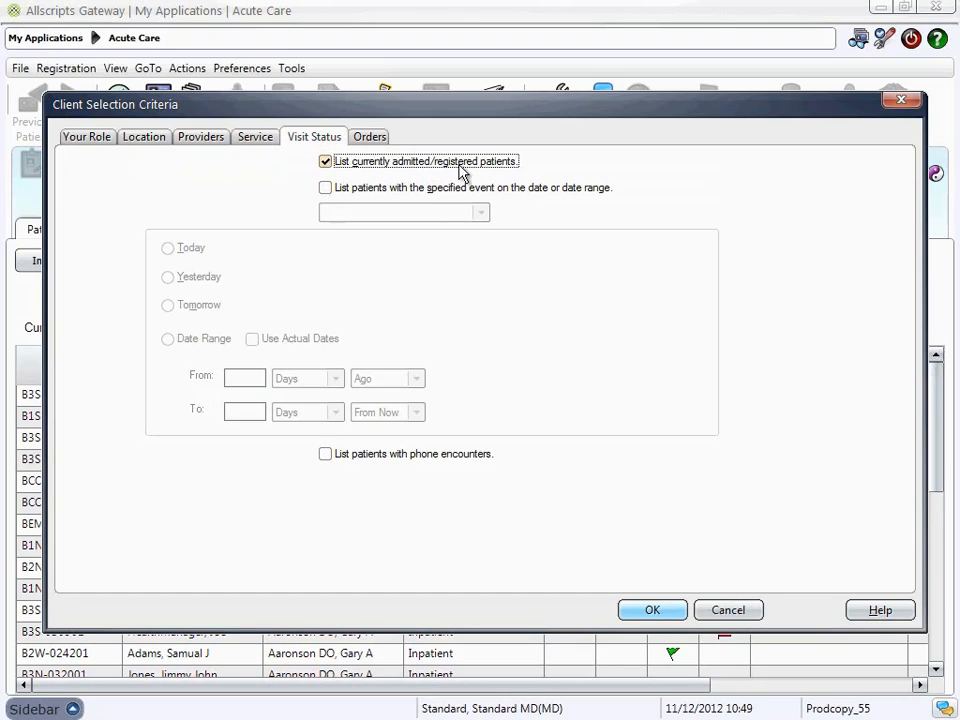
click(328, 191)
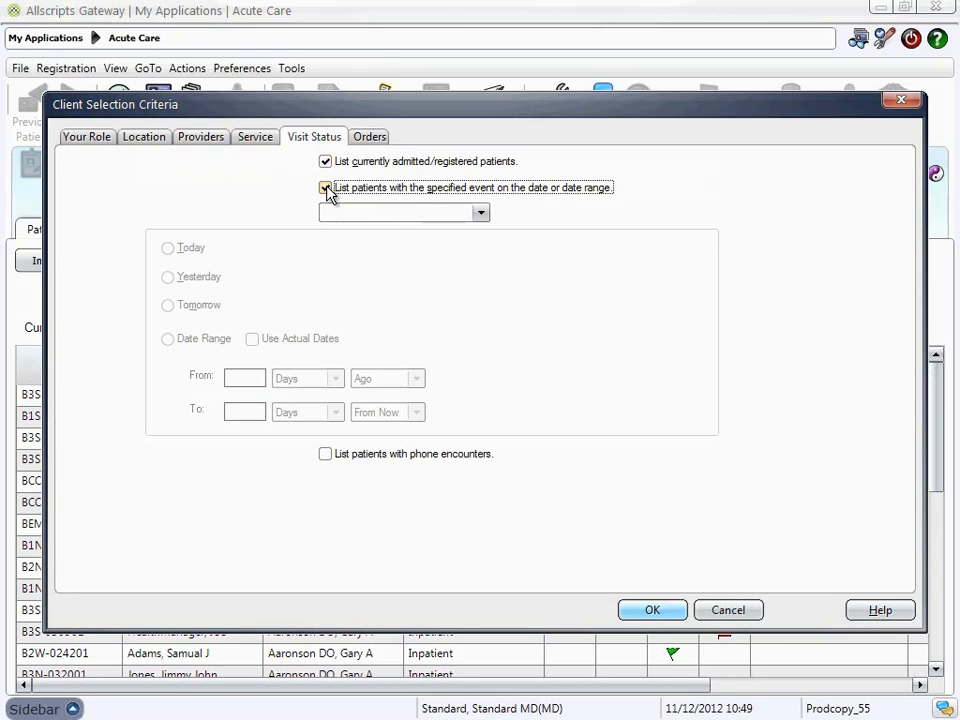
click(482, 216)
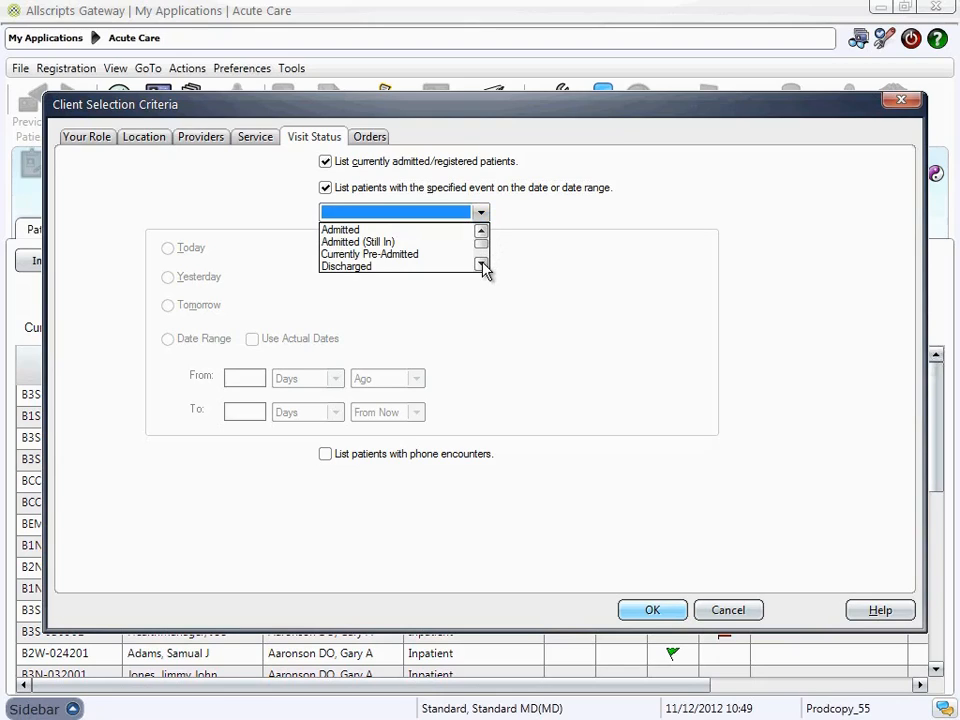
scroll(484, 270, down, 1)
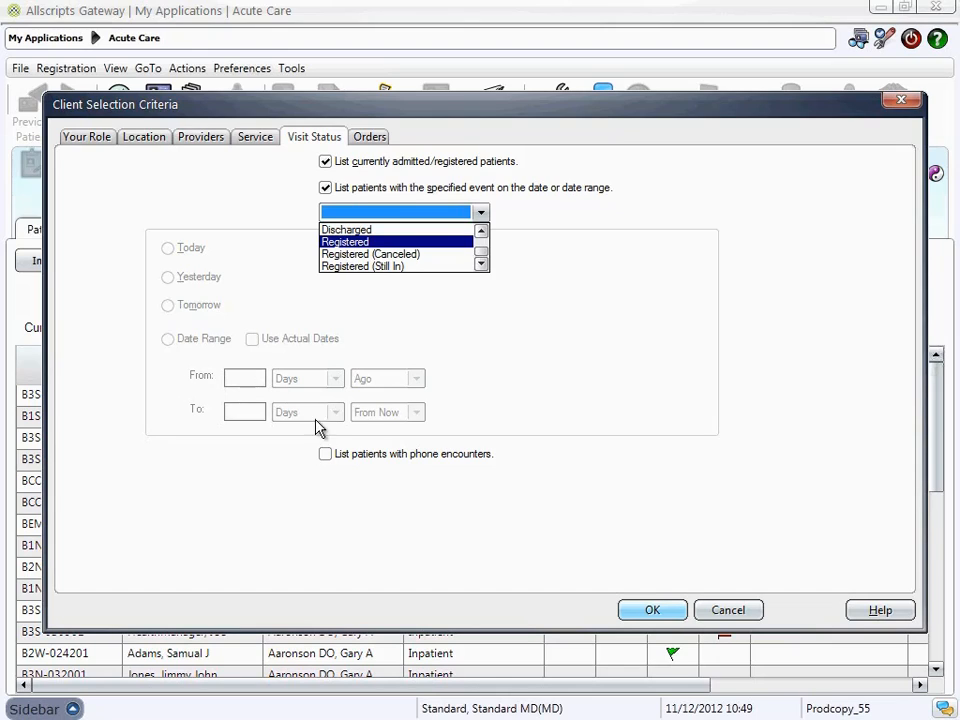
click(330, 193)
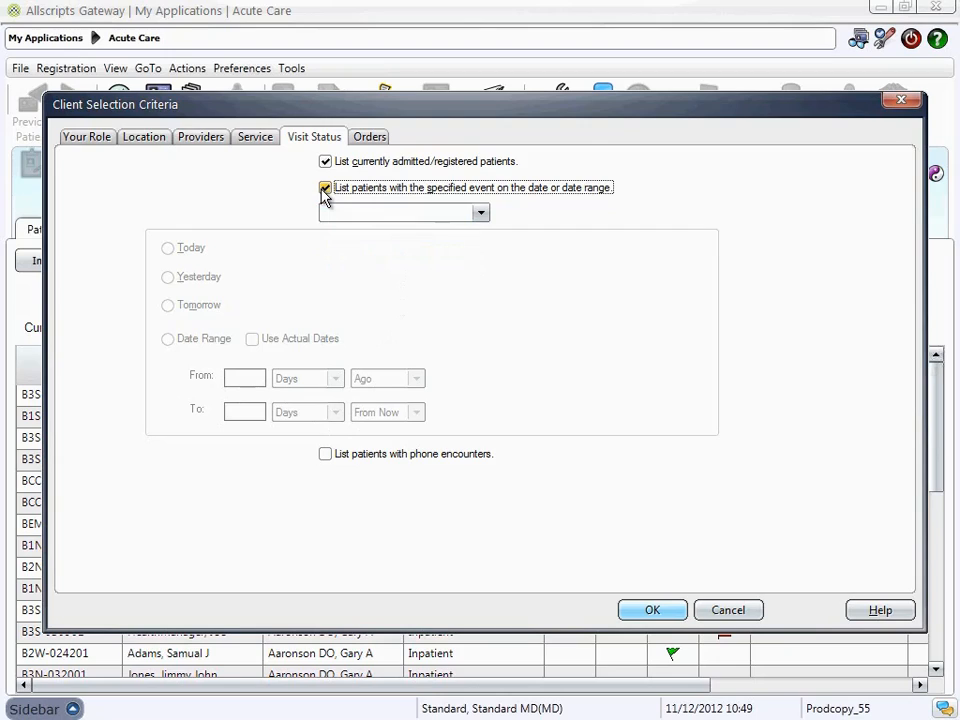
click(325, 190)
Limit the list to patients with specified orders, using the All Pharmacy Orders selection filter and the Current status filter
click(375, 140)
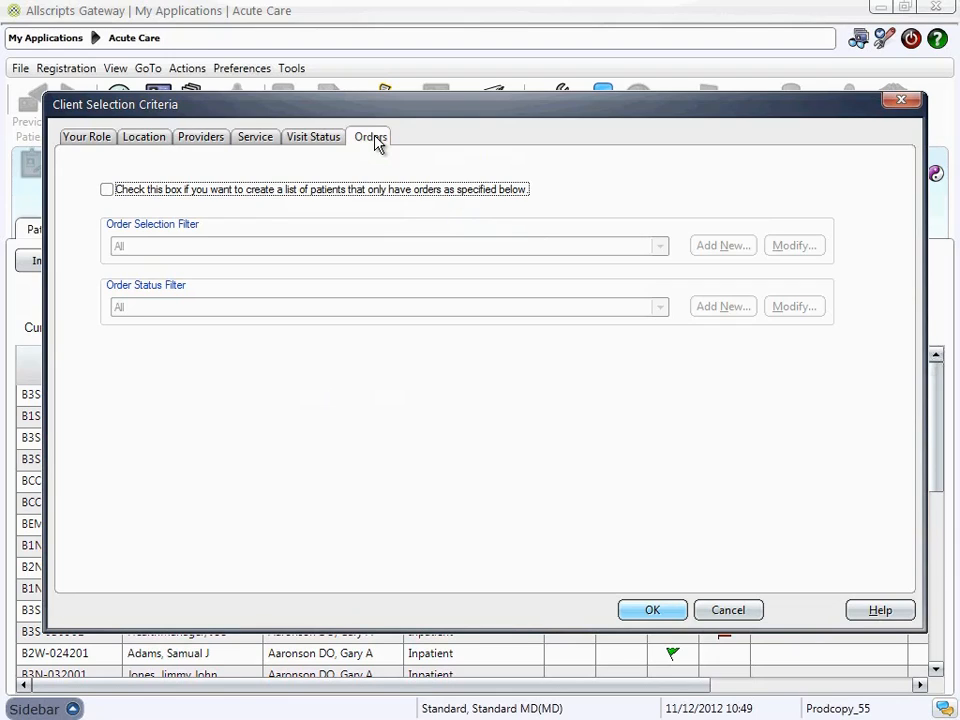
click(107, 190)
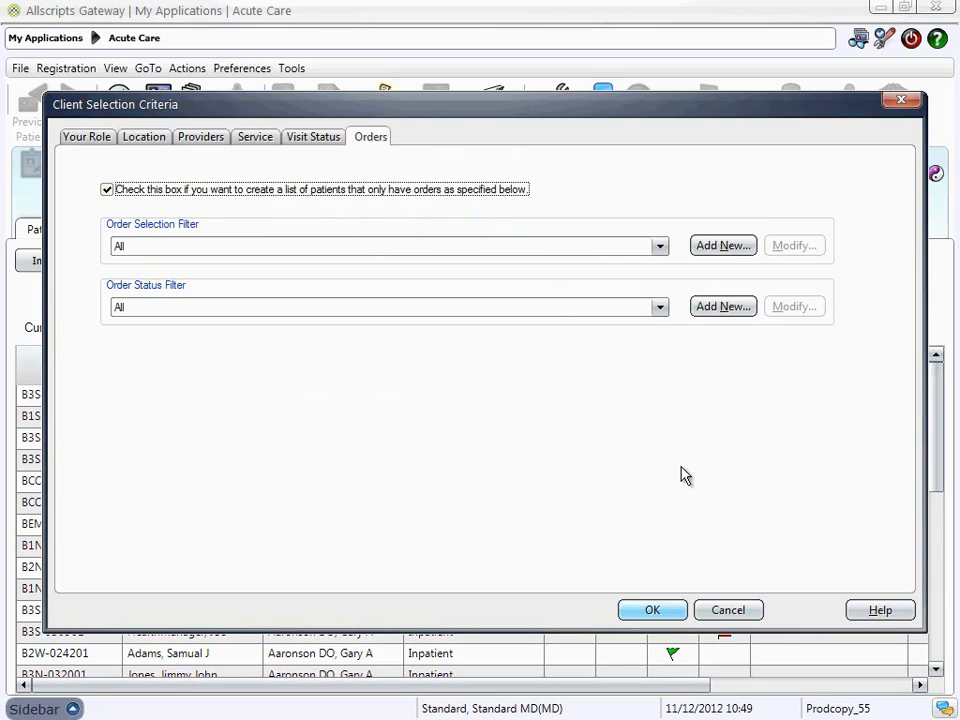
click(664, 250)
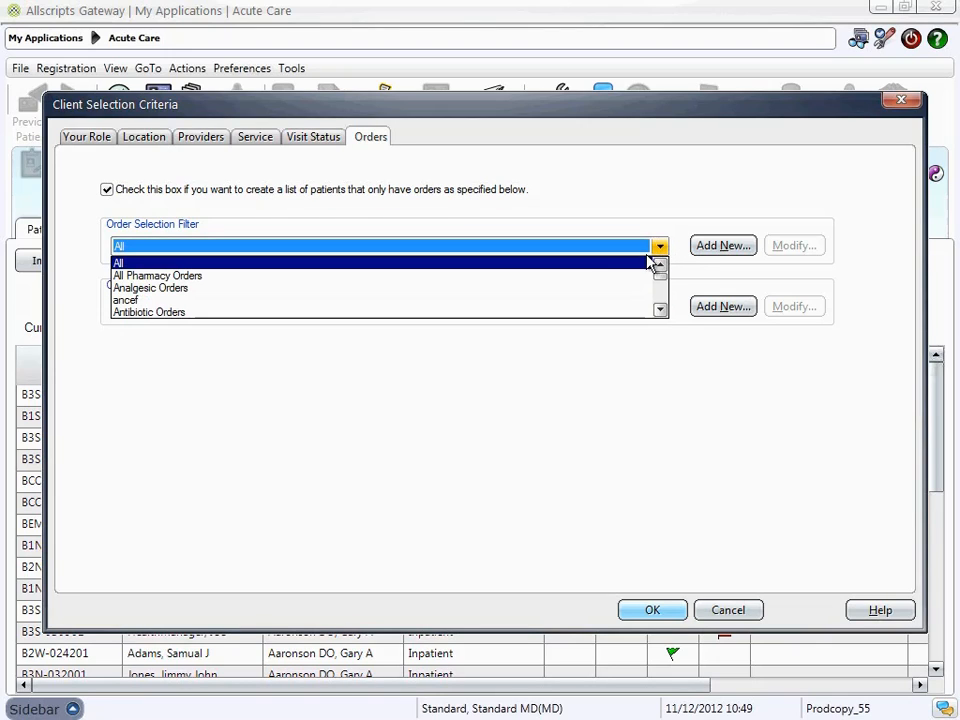
click(600, 280)
click(661, 309)
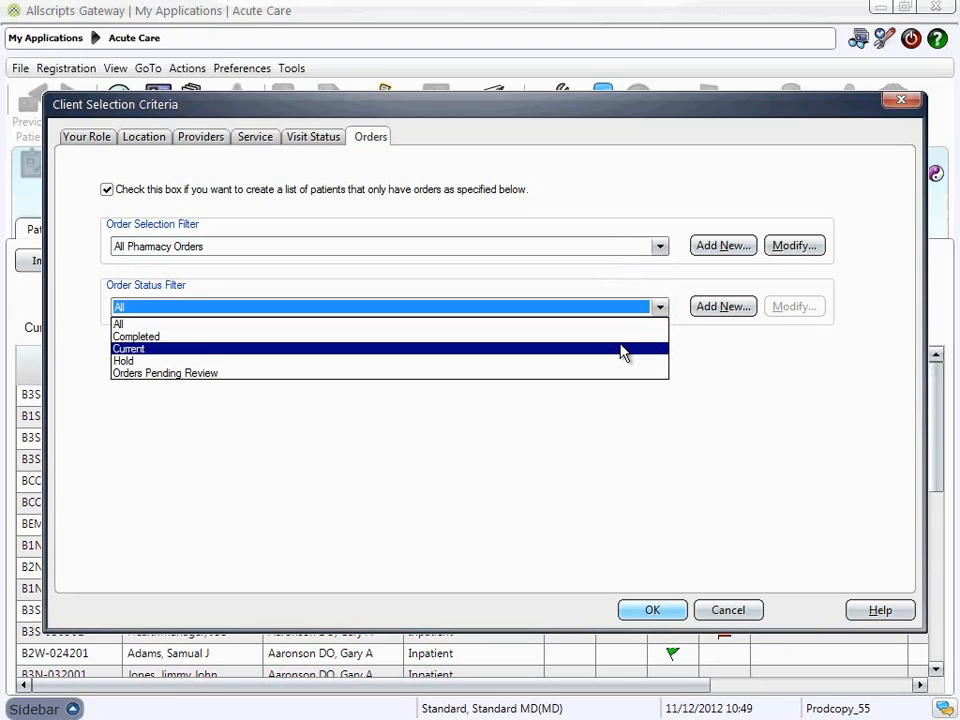
click(621, 352)
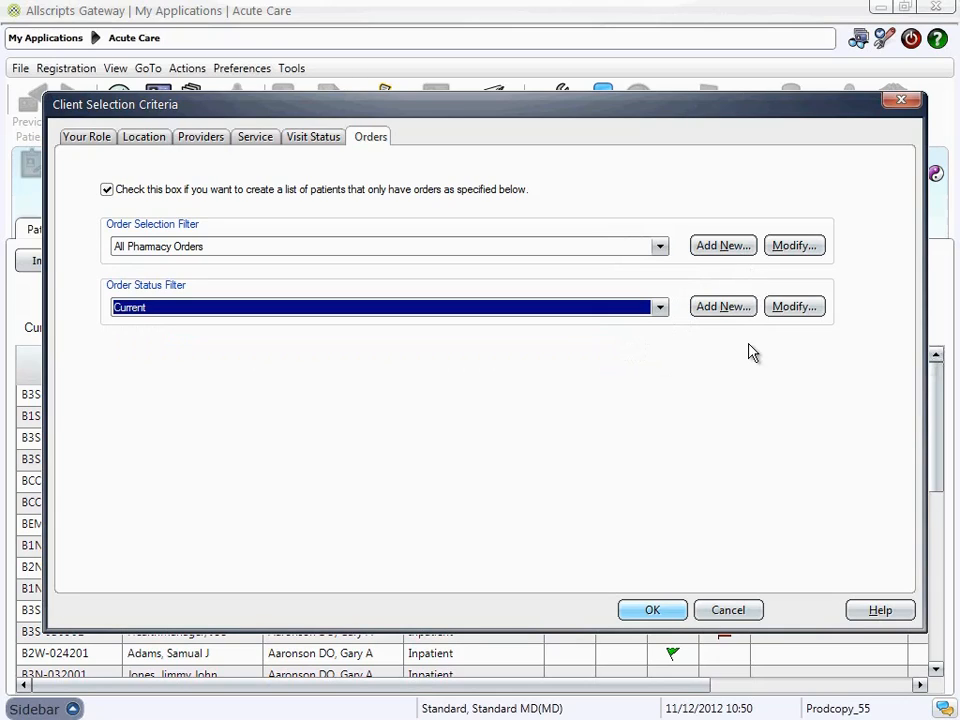
Accept the selection criteria and save the new list under the name TC pharmacy
click(660, 611)
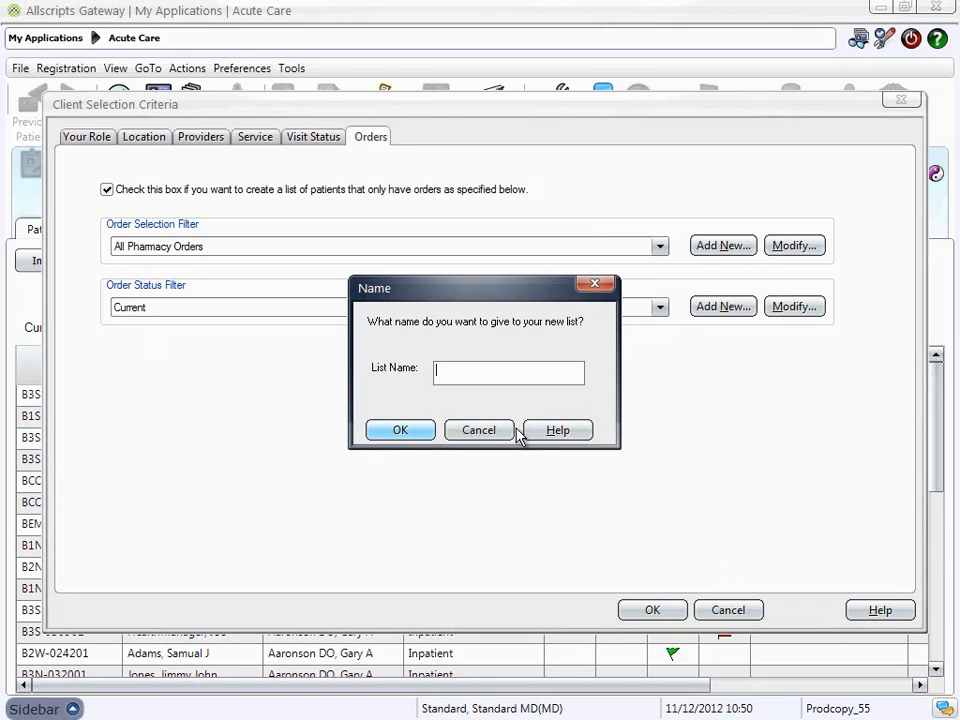
text(TC pham)
key(BackSpace)
text(ra)
text(acy)
click(404, 431)
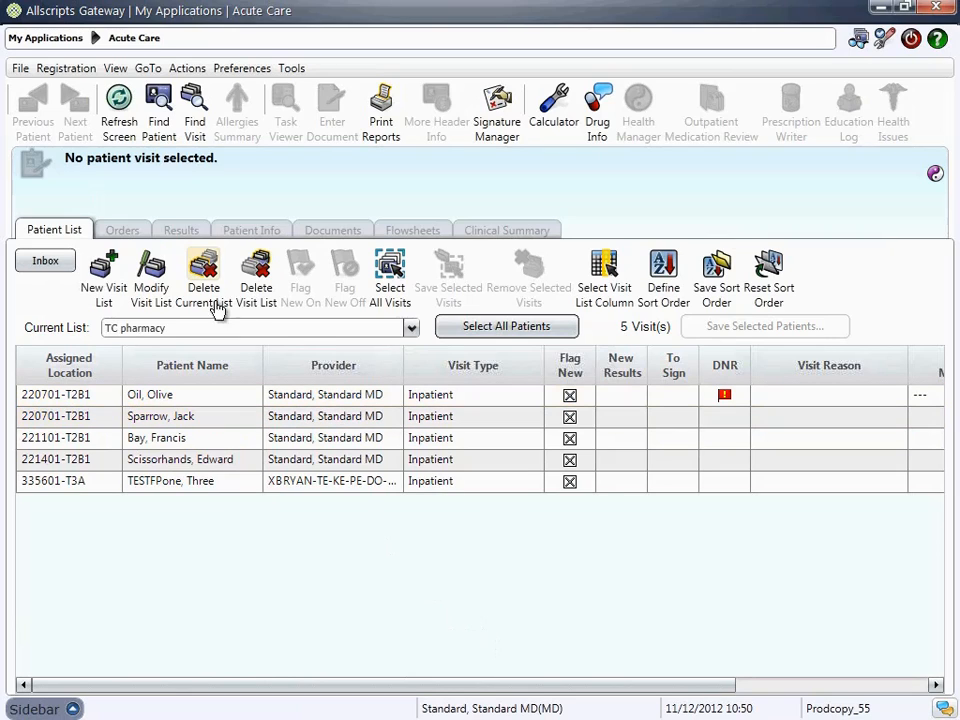
Modify the TC pharmacy visit list by removing TC-Inpatient from its selected locations
click(148, 285)
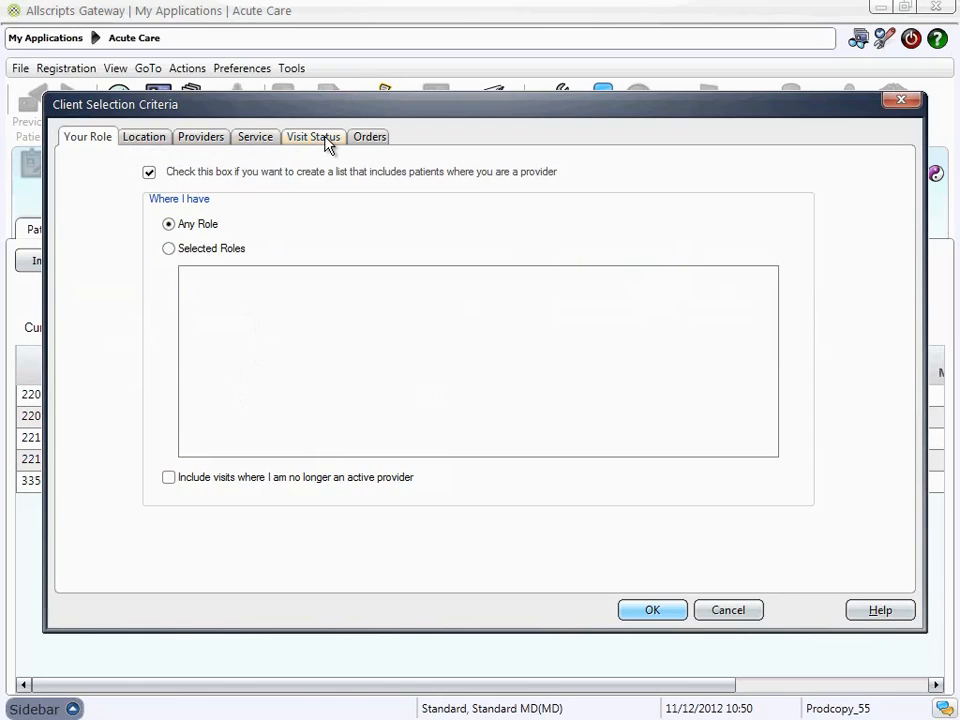
click(150, 143)
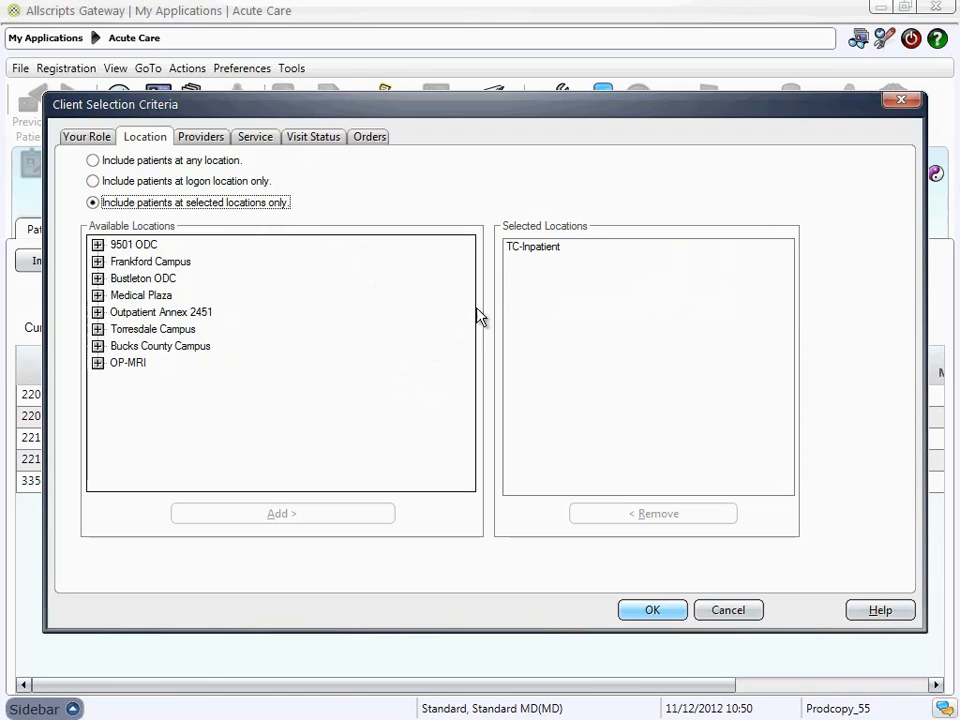
click(547, 248)
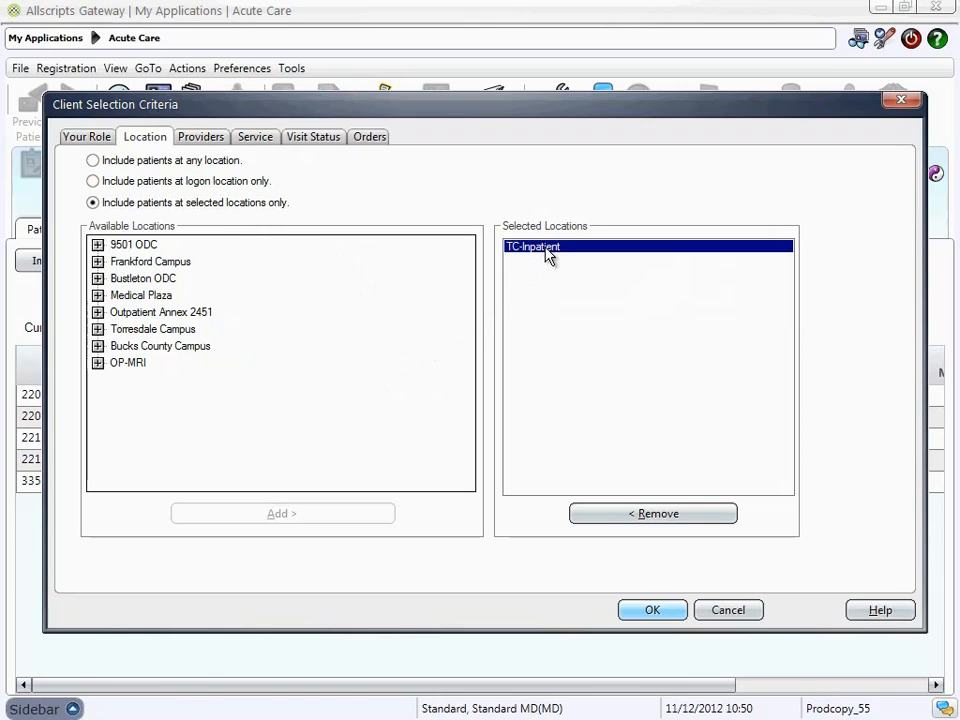
click(614, 515)
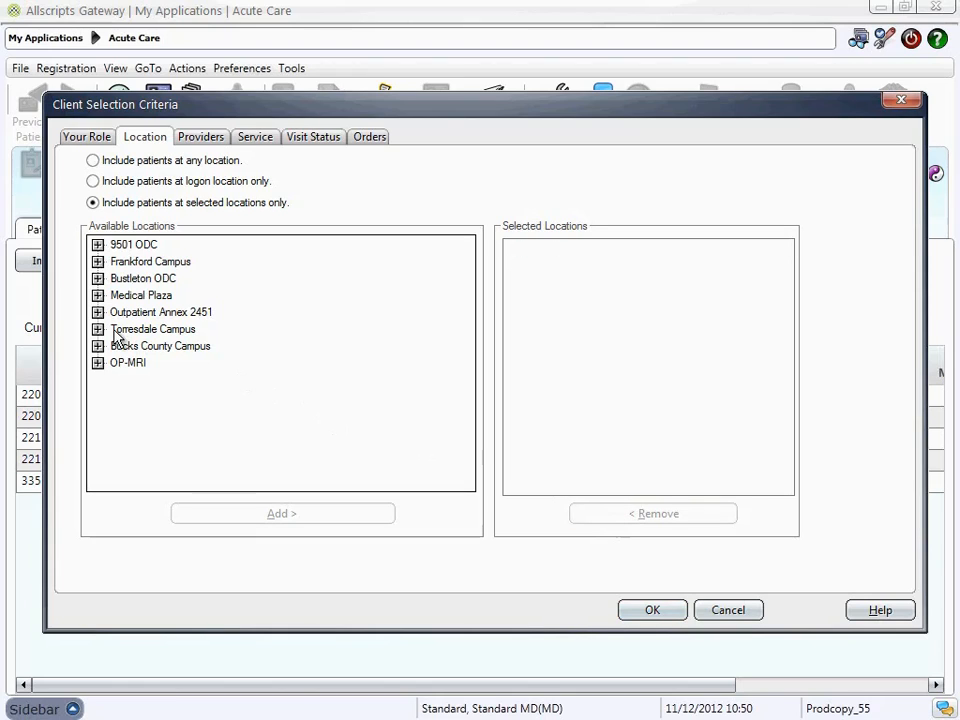
Add FC-Inpatient from the Frankford Campus to the visit list's selected locations
click(100, 263)
click(98, 262)
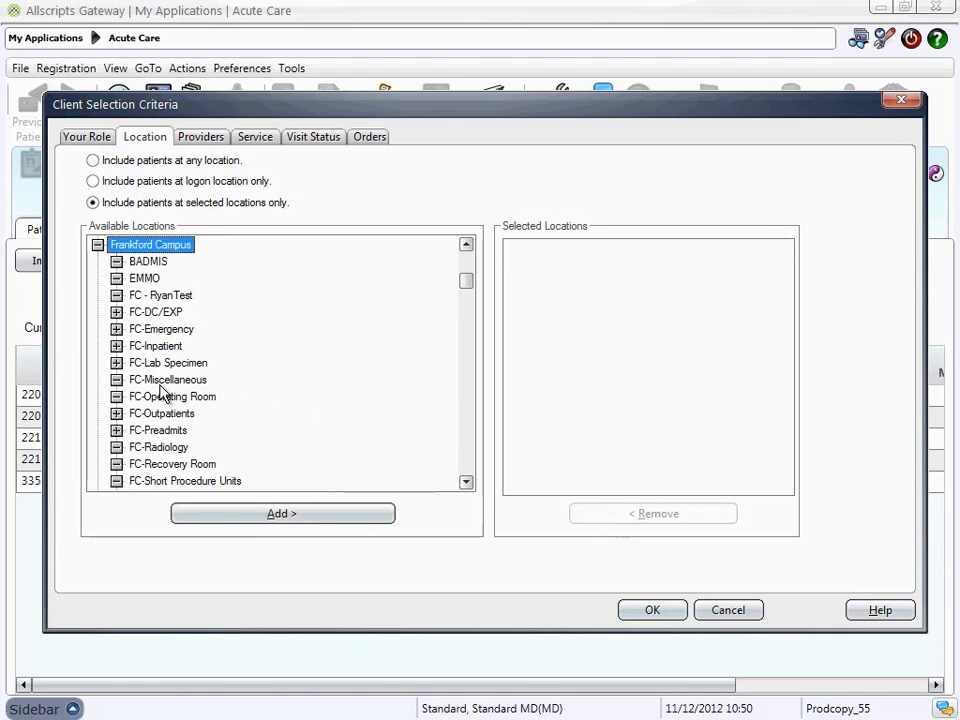
double_click(126, 347)
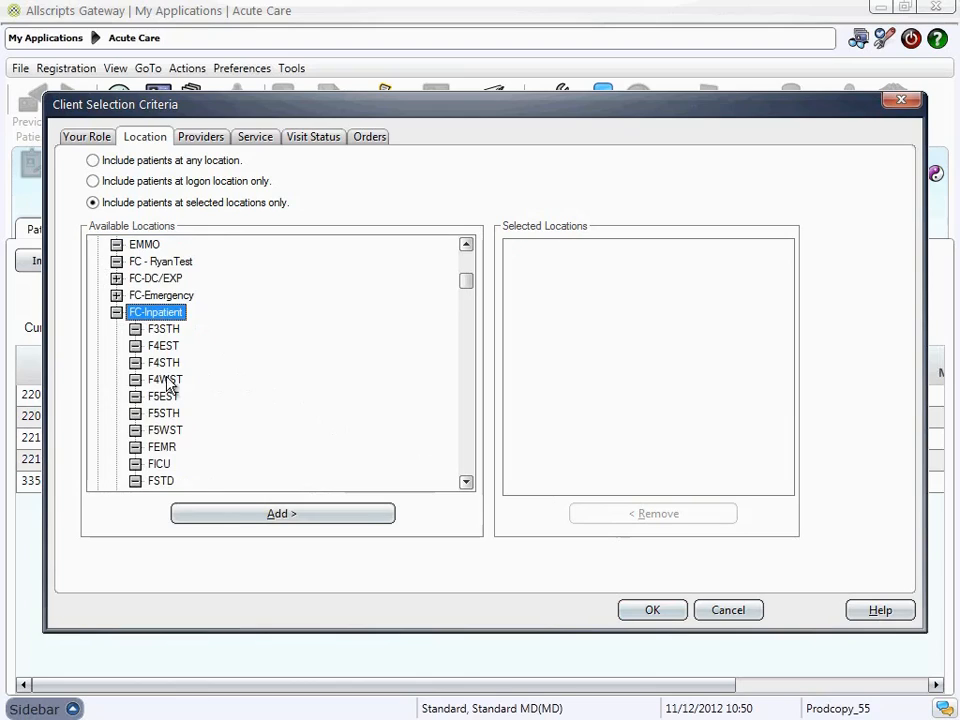
click(236, 516)
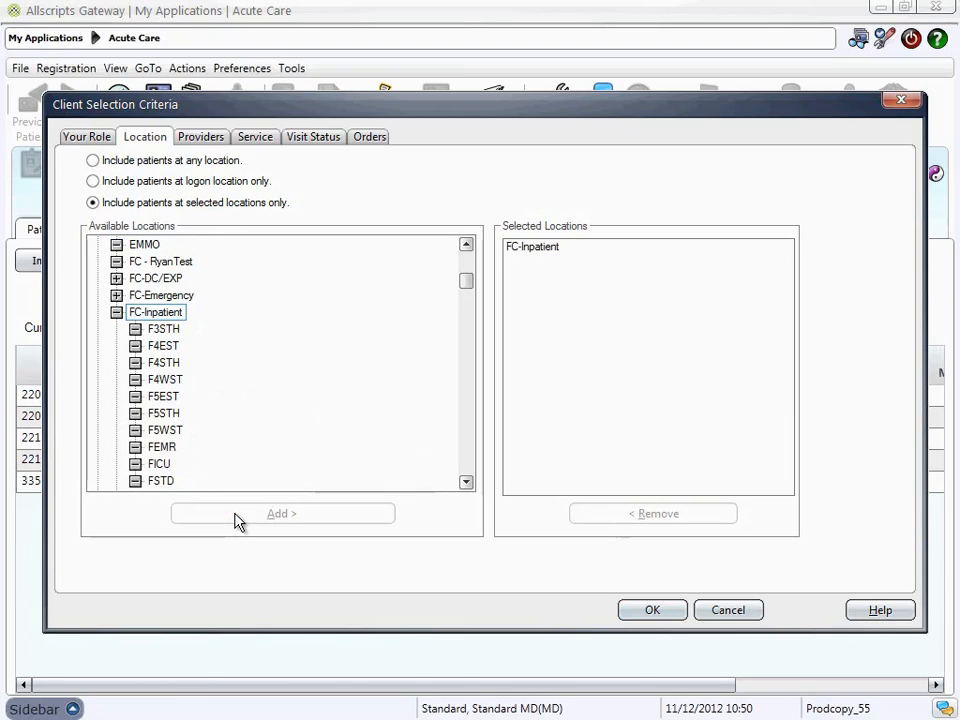
Accept the modified criteria, name the list FC pharmacy and save it as a new list instead of renaming the existing one
click(646, 613)
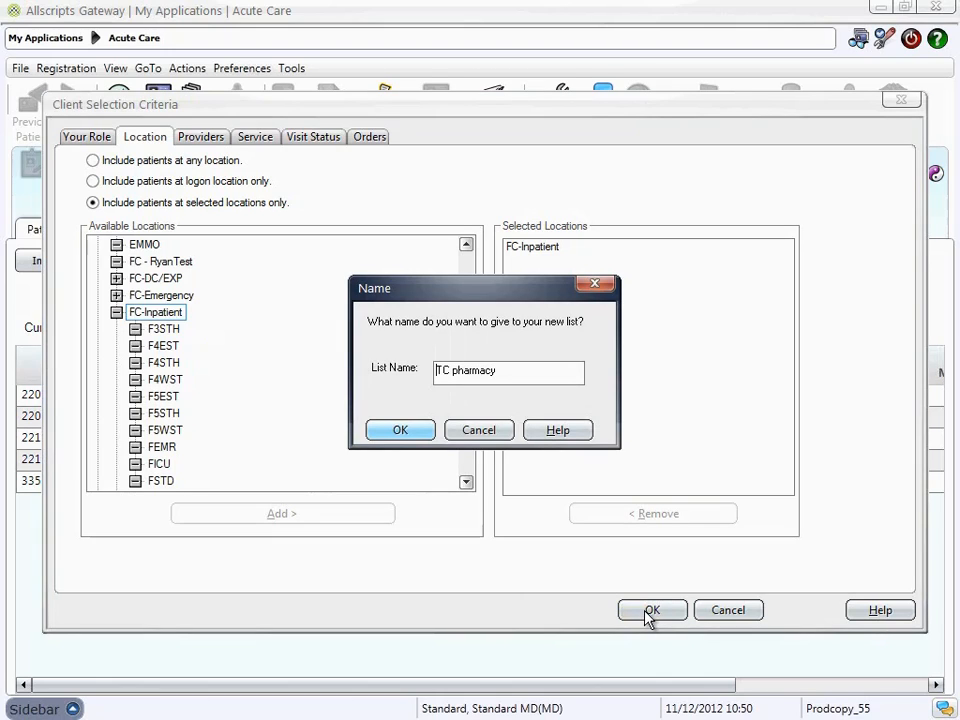
drag(455, 370, 426, 368)
text(FC)
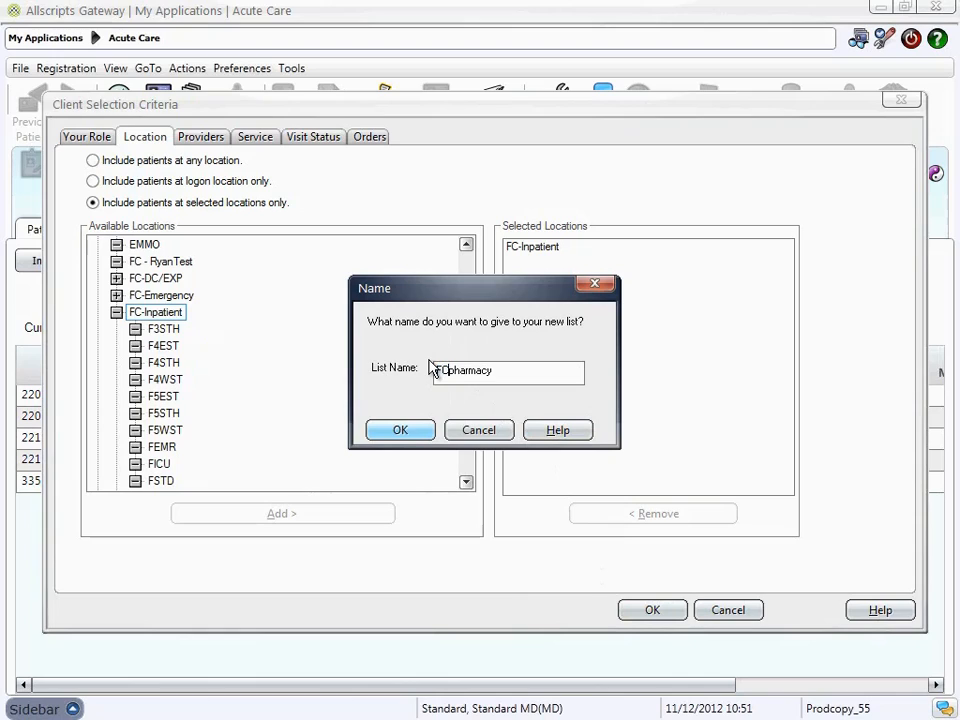
click(402, 431)
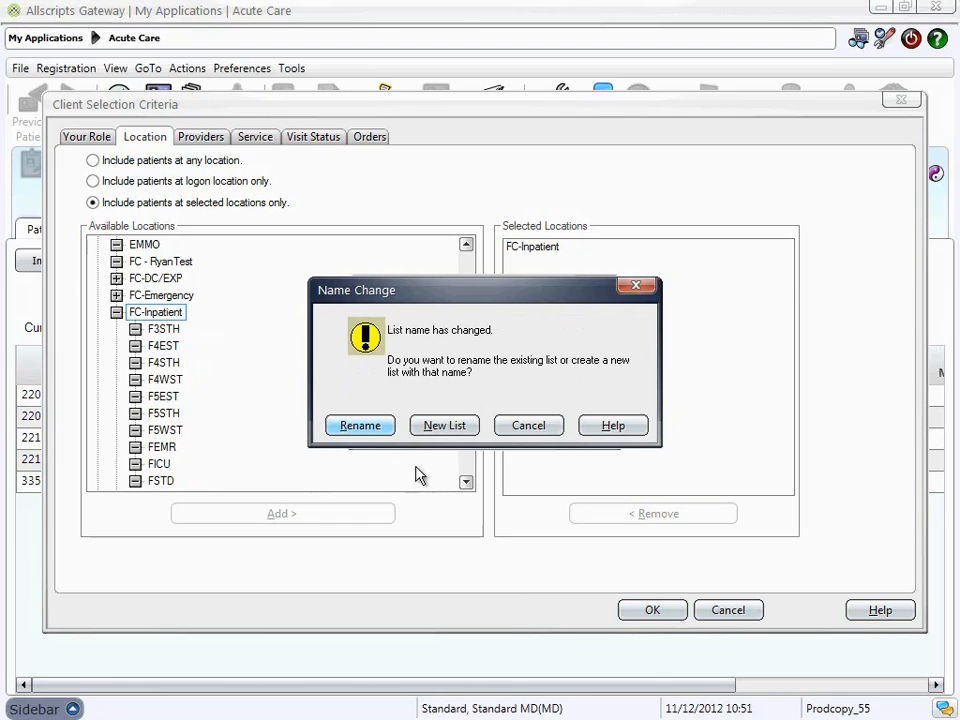
click(430, 427)
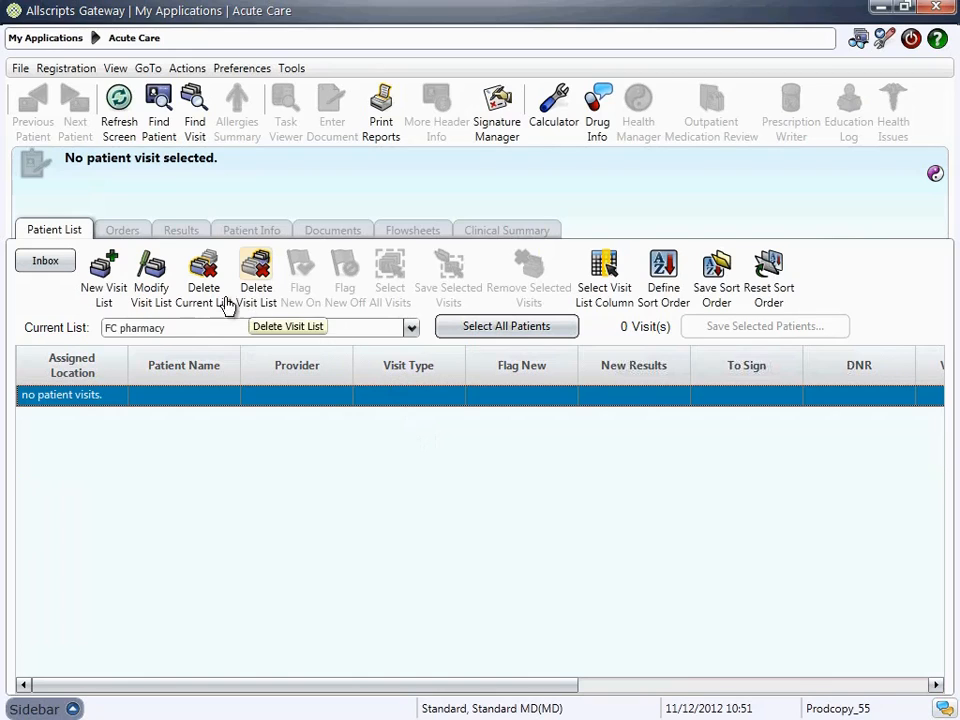
Delete the current FC pharmacy visit list and confirm its deletion
click(204, 272)
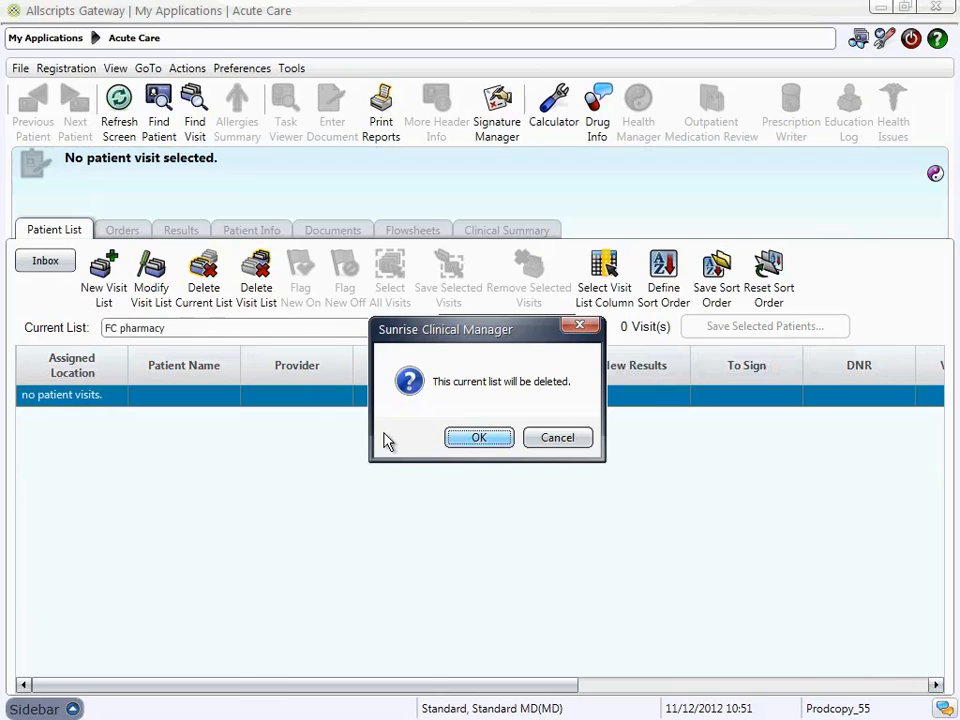
click(486, 437)
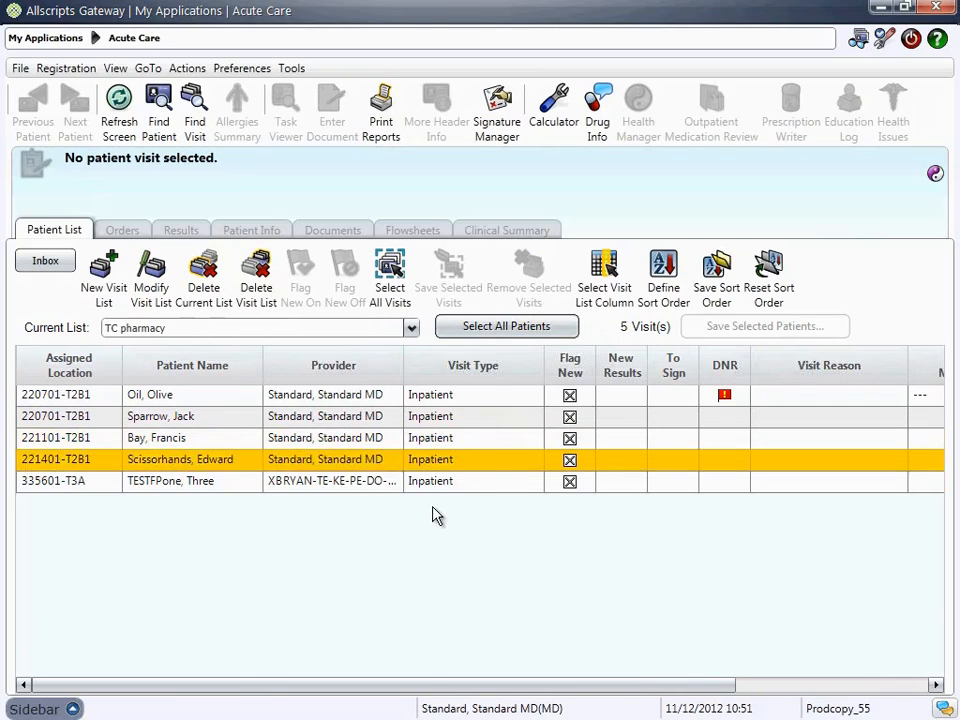